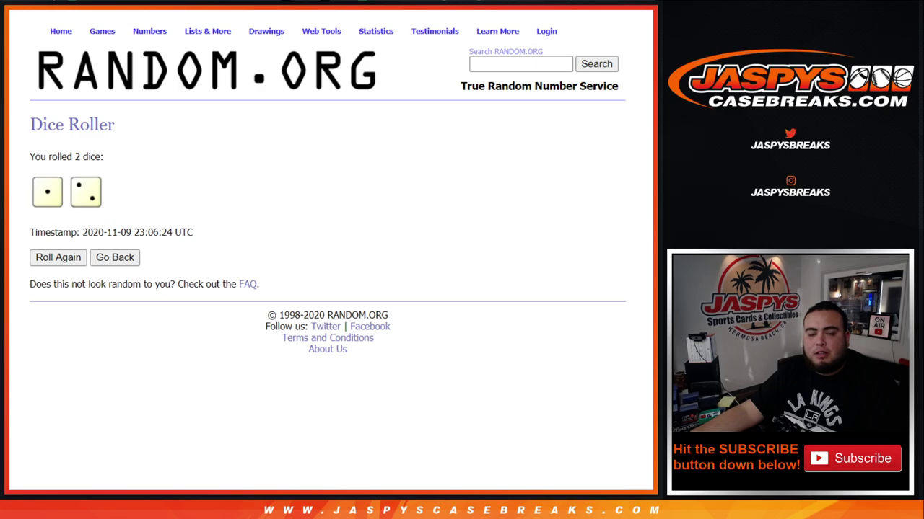
Randomize the participant name list three times to match the dice roll total
key(ctrl+Tab)
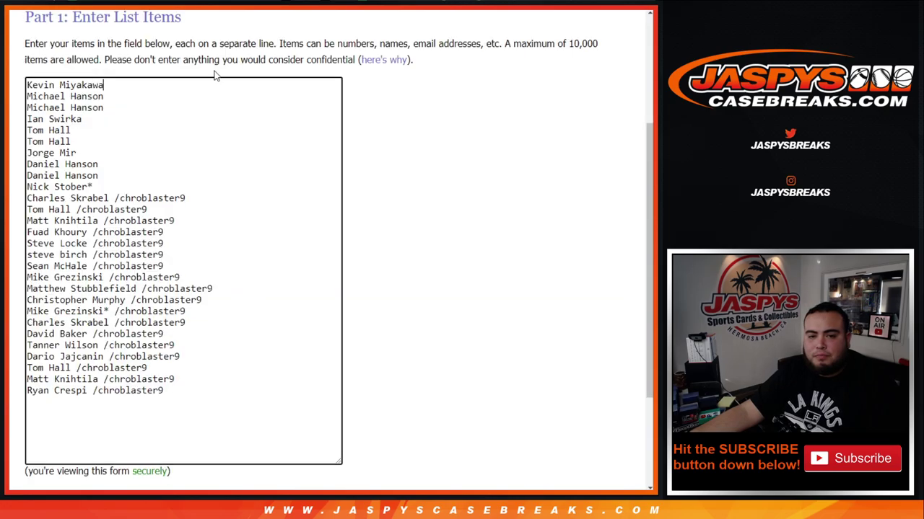
scroll(394, 224, down, 2)
click(45, 403)
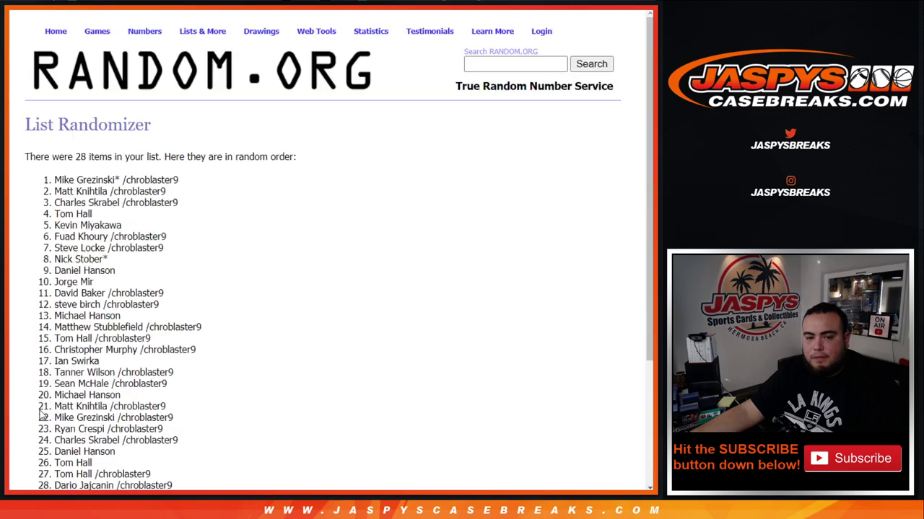
scroll(43, 410, down, 3)
click(43, 404)
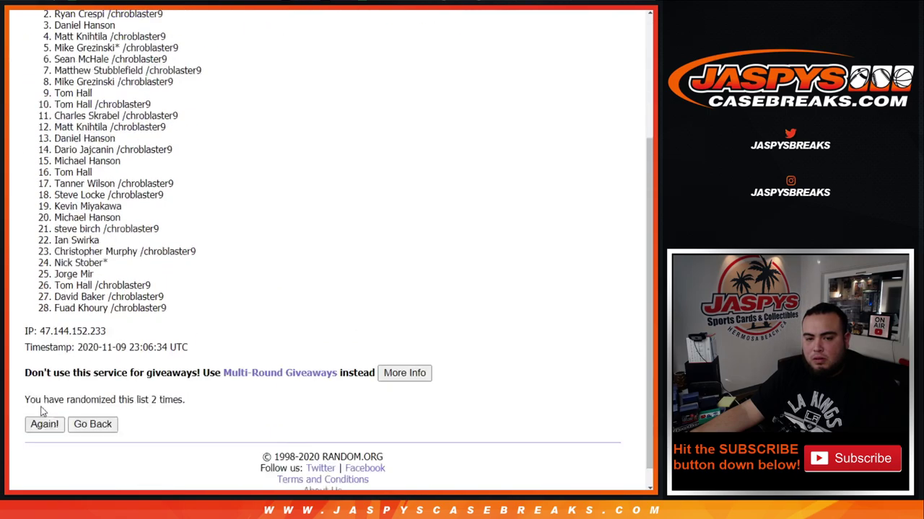
click(43, 404)
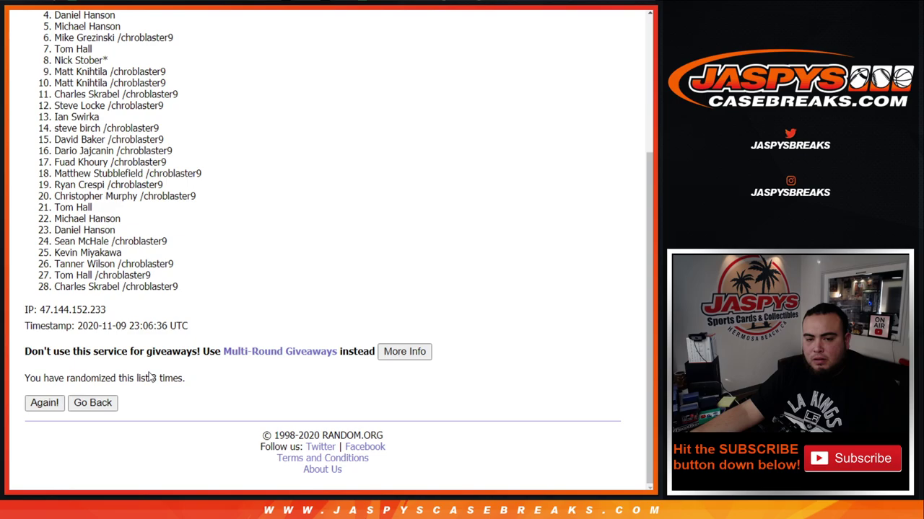
drag(149, 378, 215, 197)
key(ctrl+Tab)
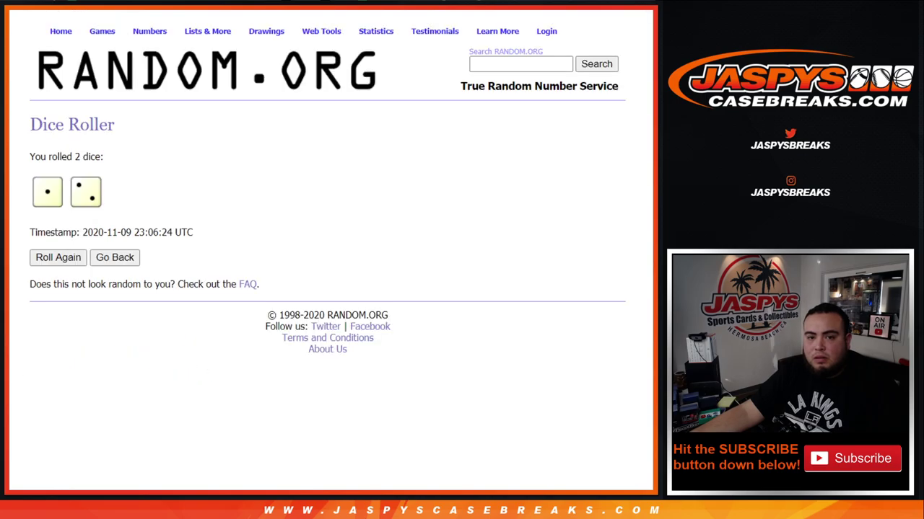
key(ctrl+Tab)
Copy all 28 randomized participant names into column A of the break spreadsheet, starting at A1
click(190, 278)
scroll(190, 278, up, 5)
drag(54, 180, 212, 295)
scroll(214, 237, down, 3)
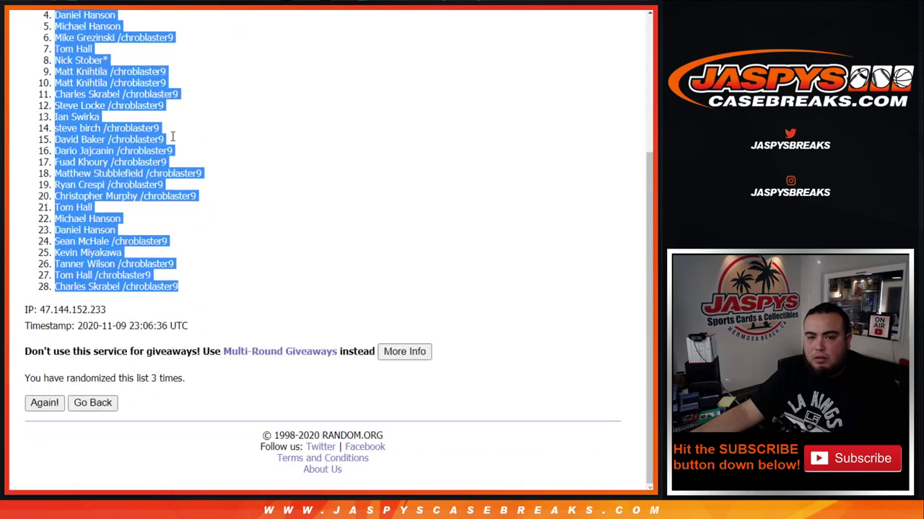
key(ctrl+Tab)
key(ctrl+v)
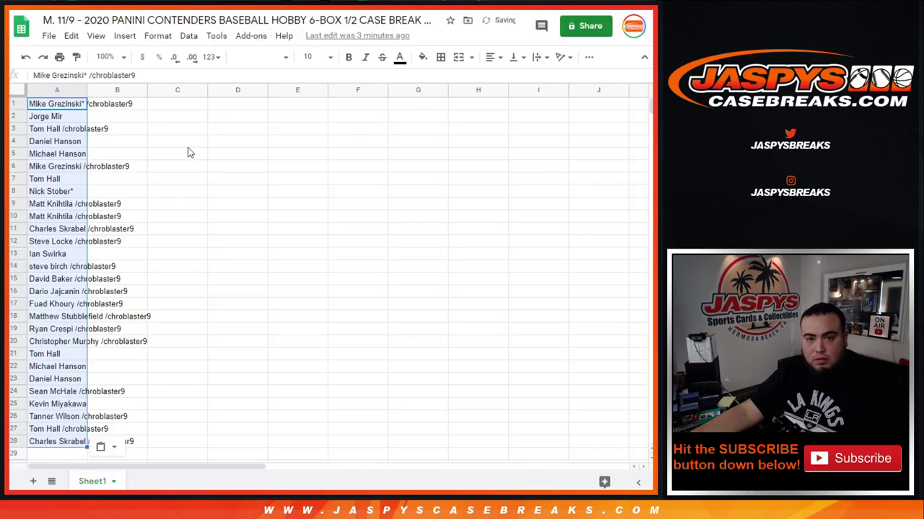
Randomize the baseball team list three times to match the dice roll total
key(ctrl+Tab)
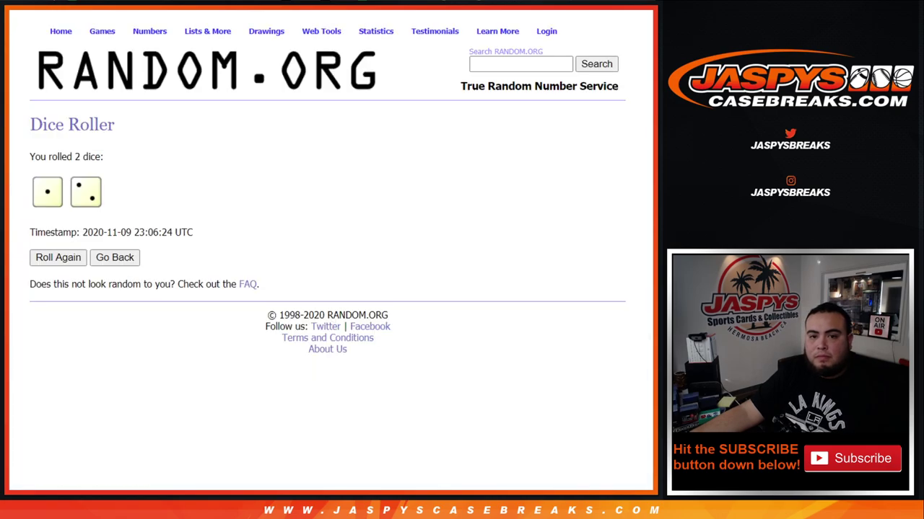
key(ctrl+Tab)
key(ctrl+Tab)
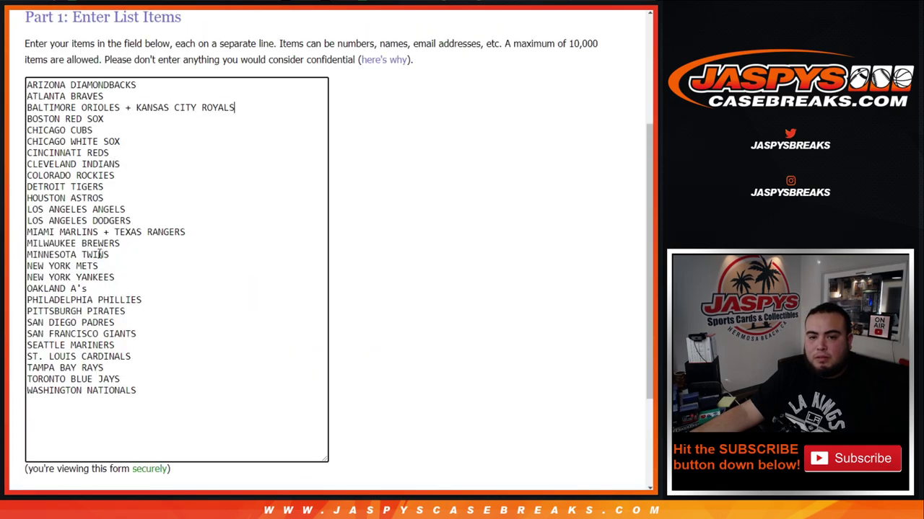
scroll(368, 184, down, 2)
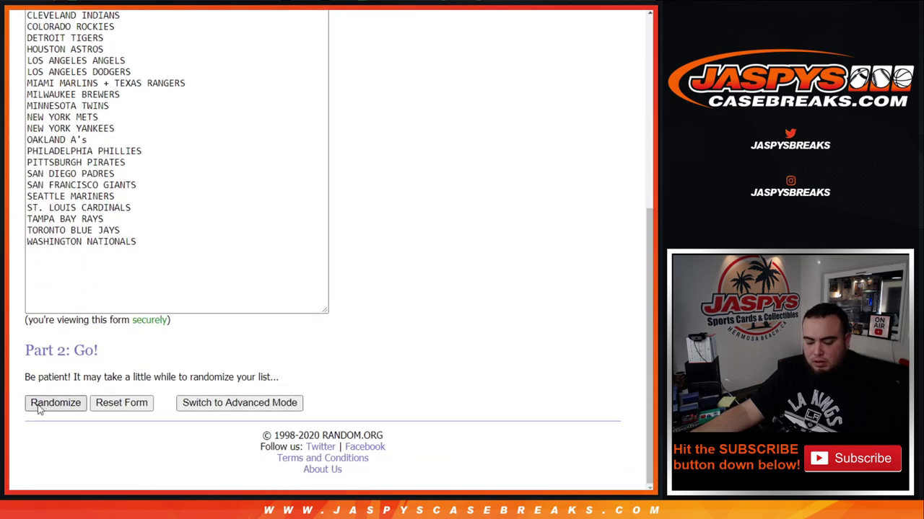
click(54, 403)
scroll(38, 408, down, 3)
click(39, 404)
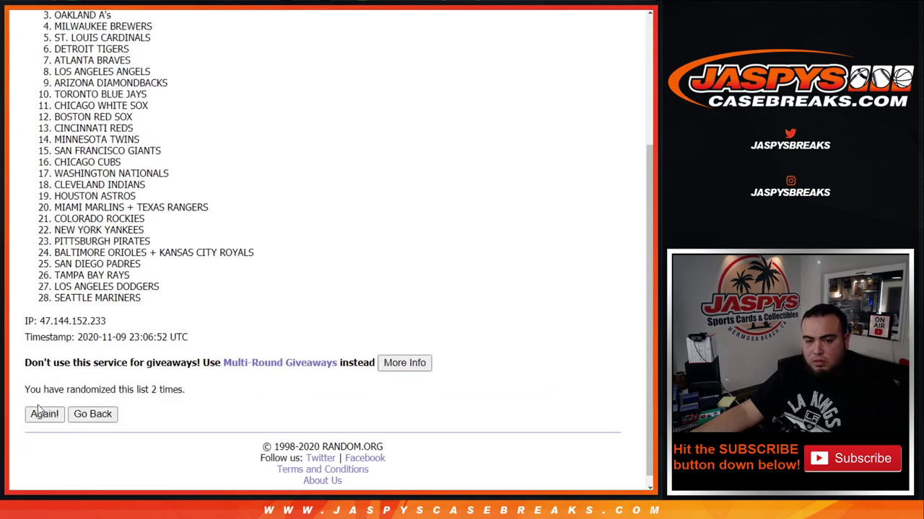
scroll(81, 389, down, 1)
click(44, 402)
drag(151, 378, 186, 378)
key(ctrl+Tab)
key(ctrl+Tab)
Copy all 28 randomized team names into column B of the spreadsheet, starting at B1 beside the participants
scroll(41, 180, up, 1)
drag(40, 179, 192, 291)
key(ctrl+c)
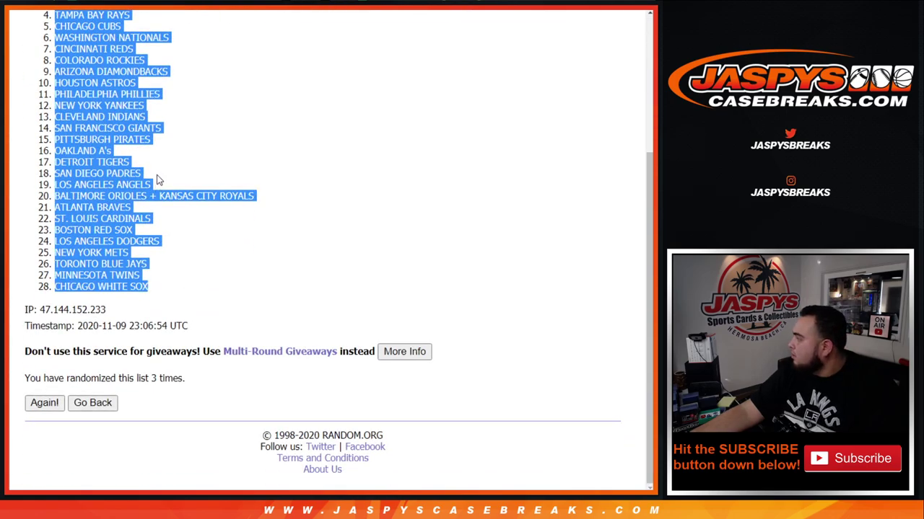
key(ctrl+Tab)
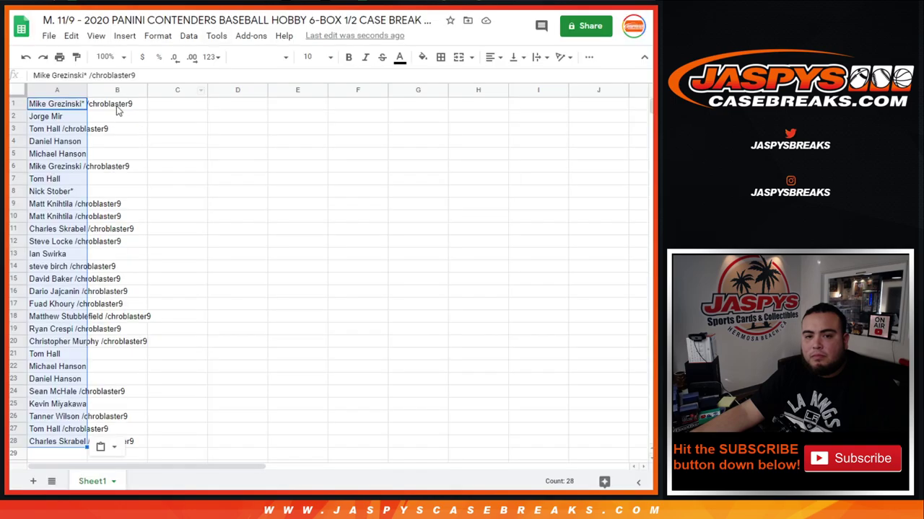
click(132, 107)
key(ctrl+v)
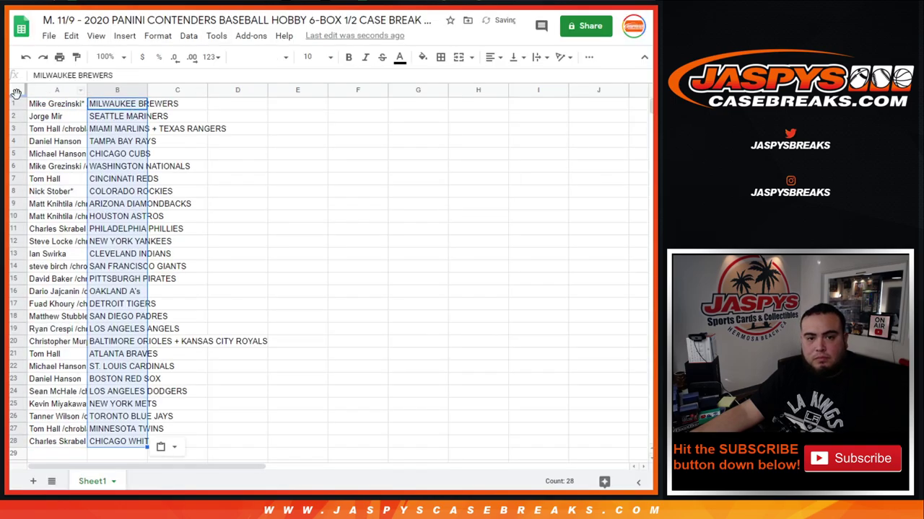
Set the whole sheet's font size to 14 and fit the column widths to their contents
key(ctrl+a)
click(311, 56)
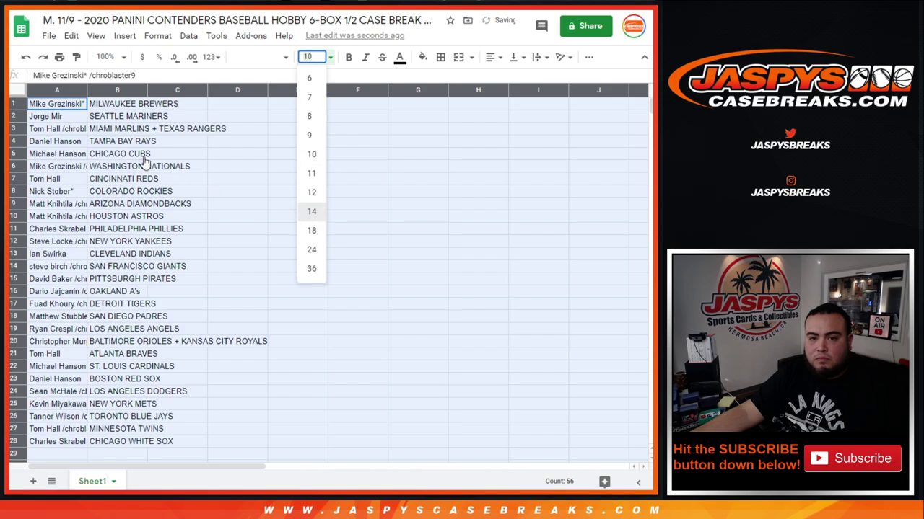
click(311, 211)
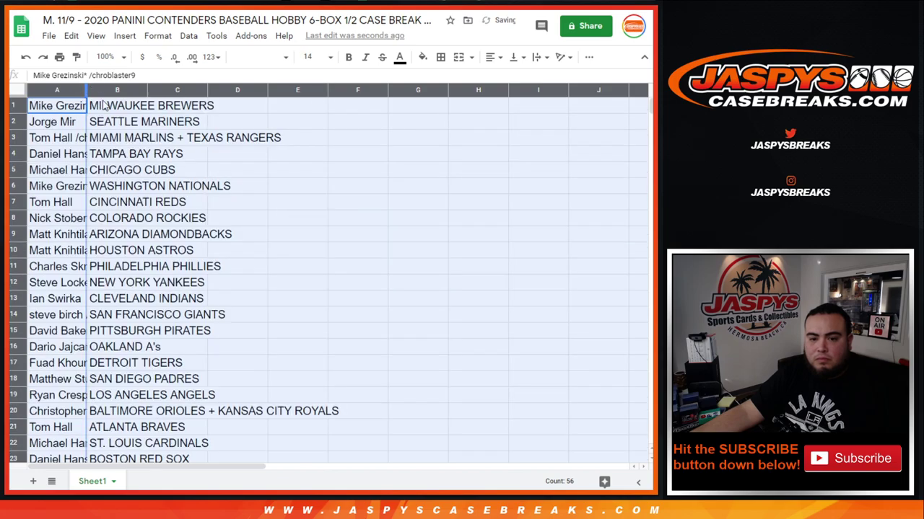
double_click(86, 90)
Highlight rows 1 to 28 one at a time to read out each participant's assigned team
click(22, 105)
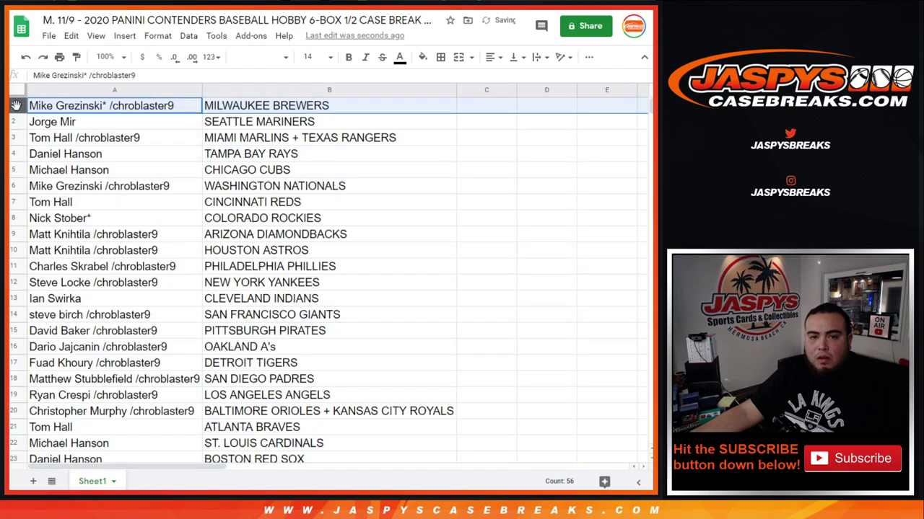
click(13, 122)
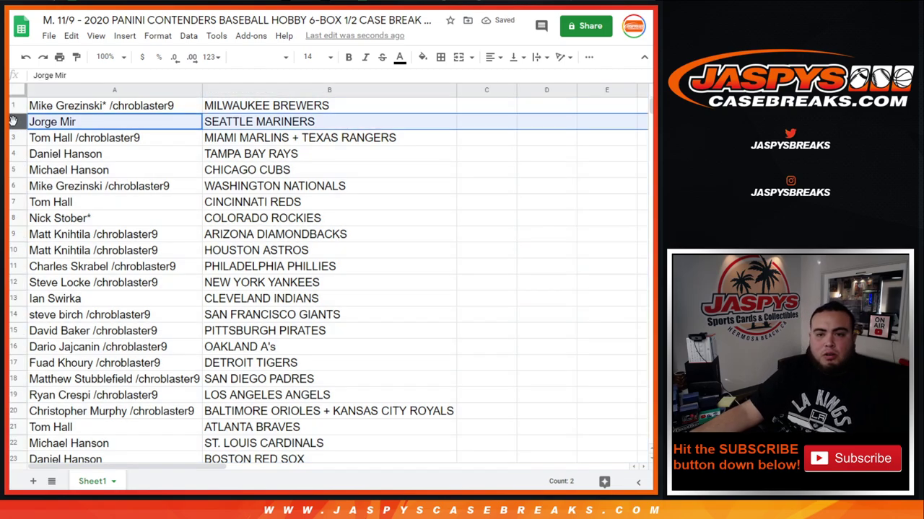
click(13, 137)
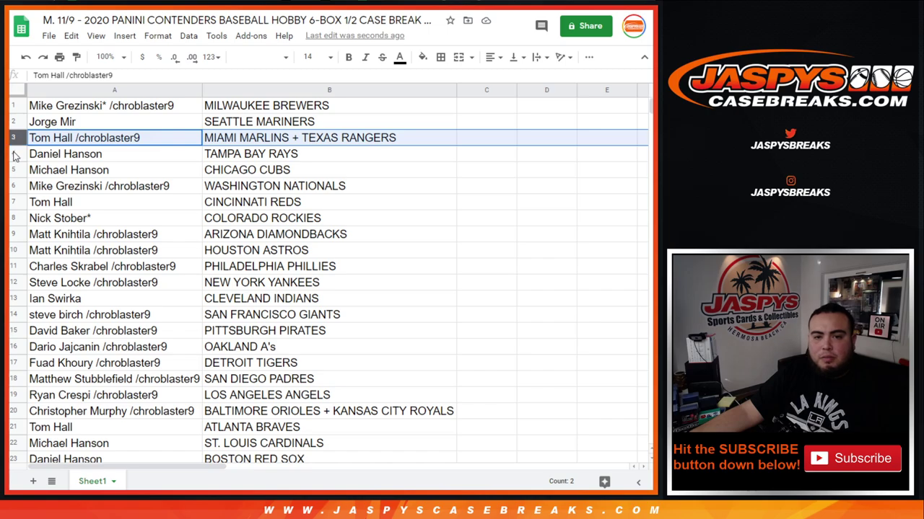
click(13, 154)
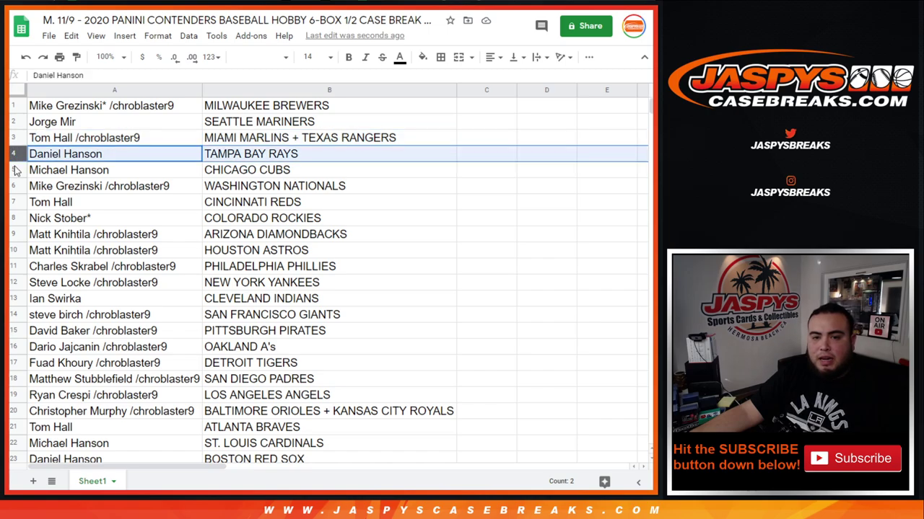
click(13, 169)
click(14, 186)
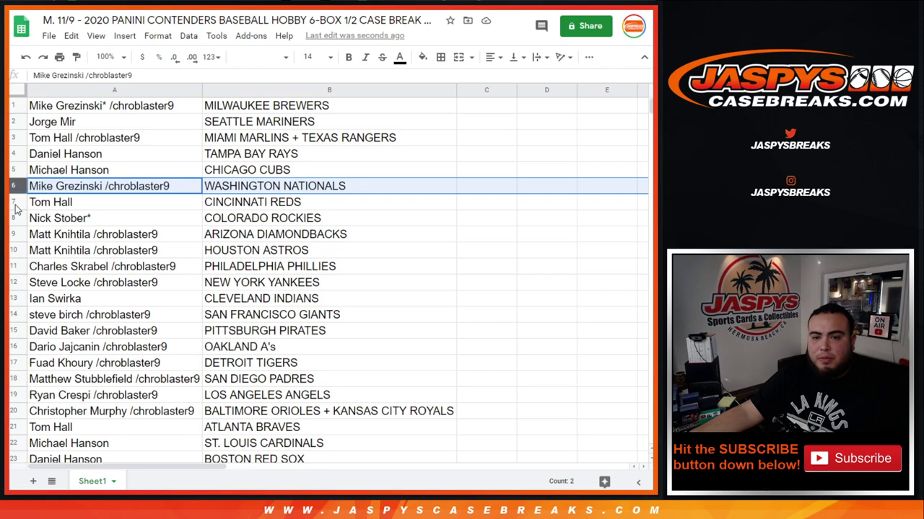
click(14, 202)
click(13, 218)
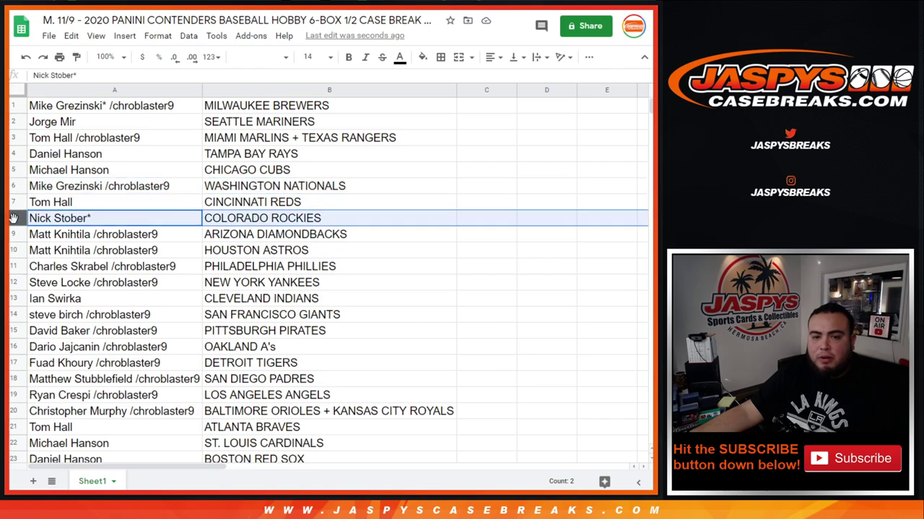
click(16, 234)
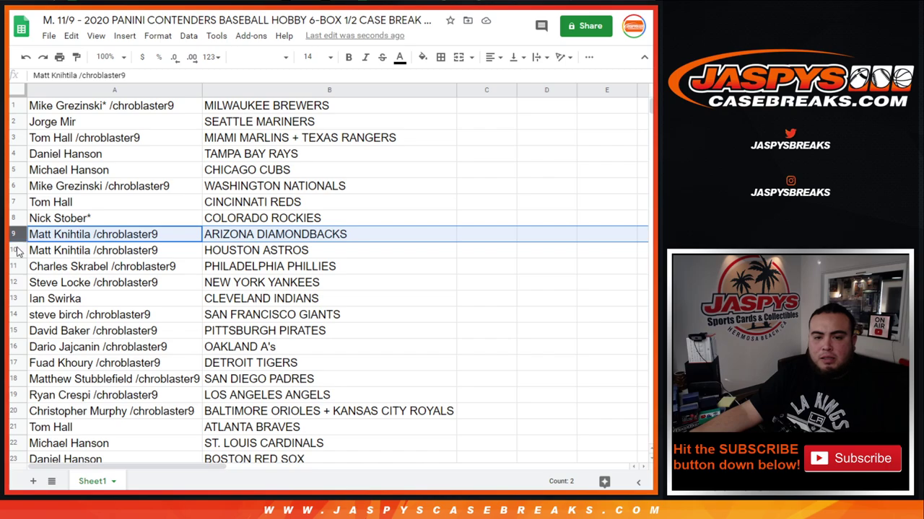
click(13, 251)
click(14, 265)
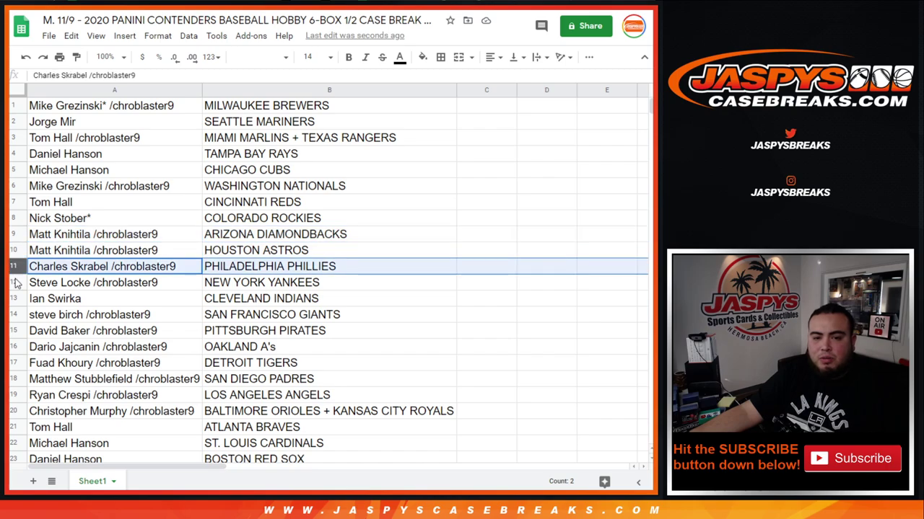
click(14, 281)
click(15, 298)
scroll(148, 278, down, 3)
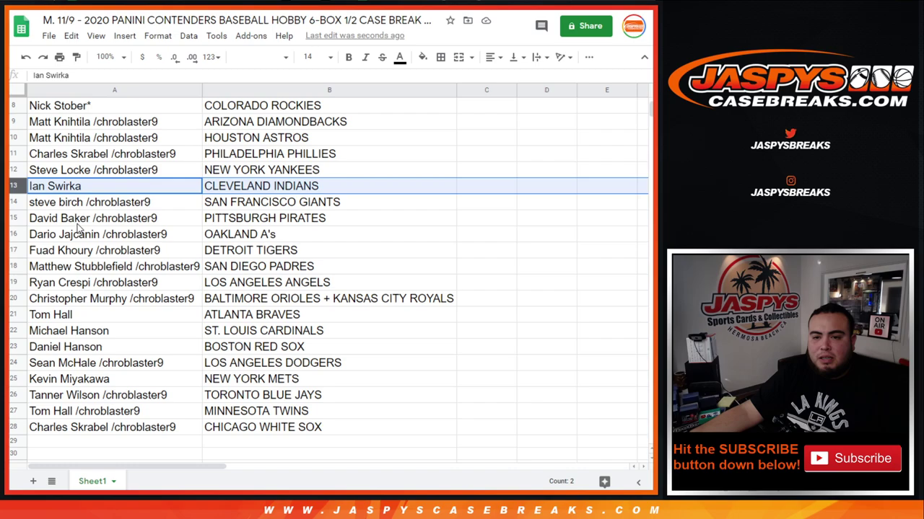
click(14, 202)
click(15, 218)
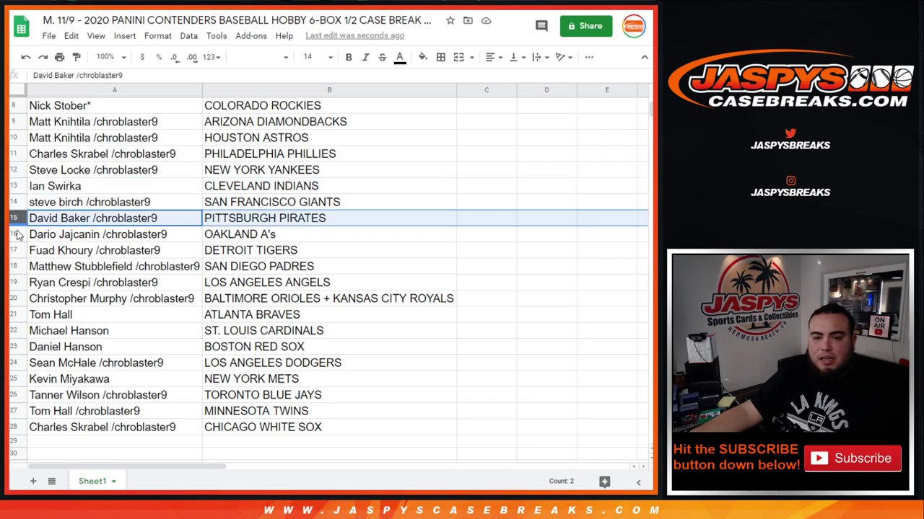
click(16, 235)
click(18, 250)
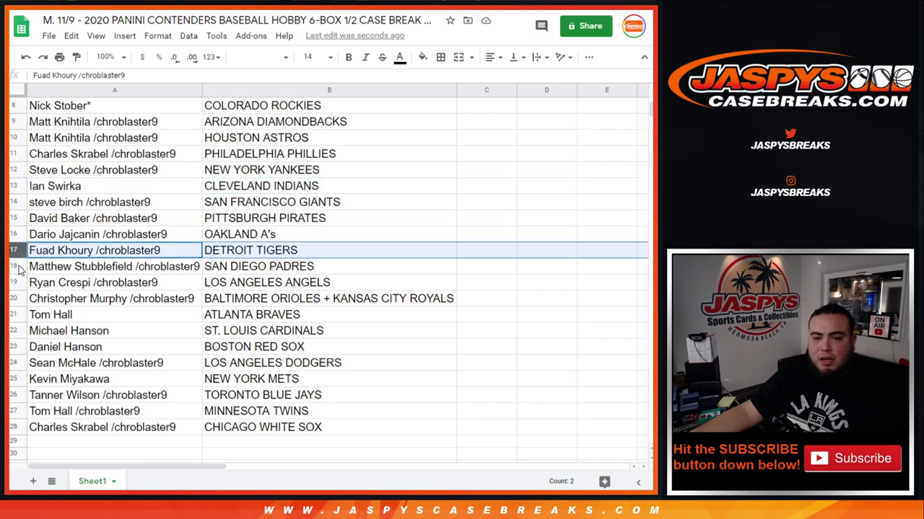
click(20, 267)
click(21, 282)
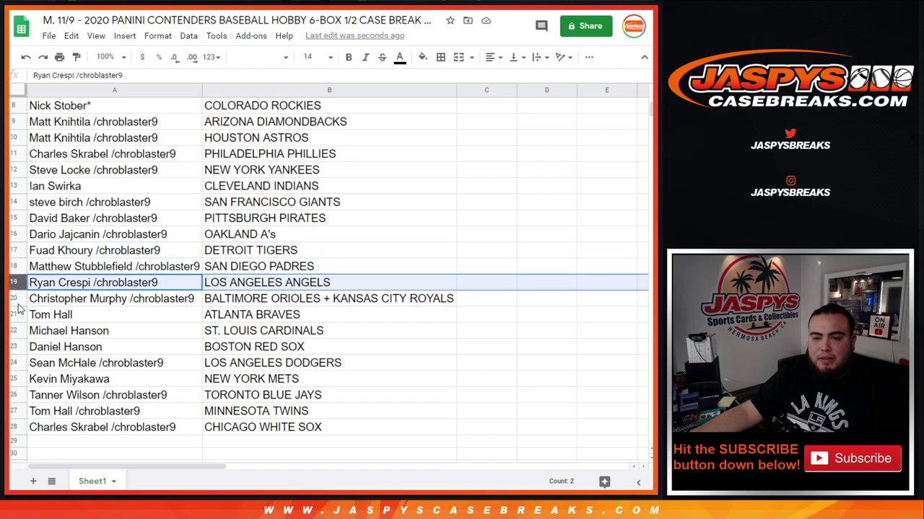
click(19, 302)
click(15, 316)
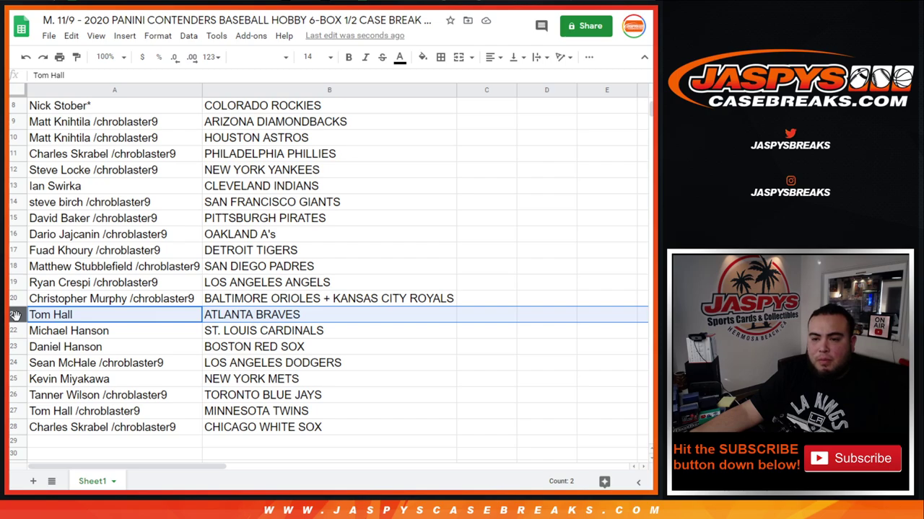
click(18, 332)
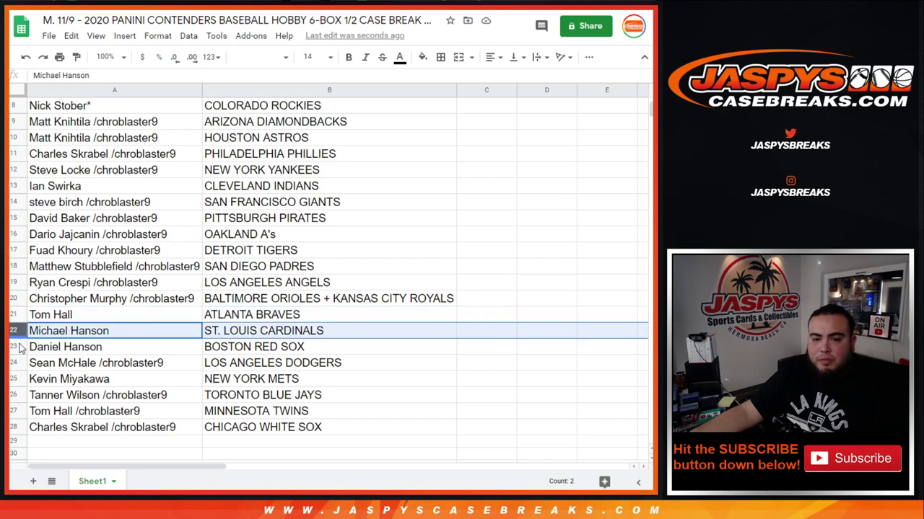
click(21, 347)
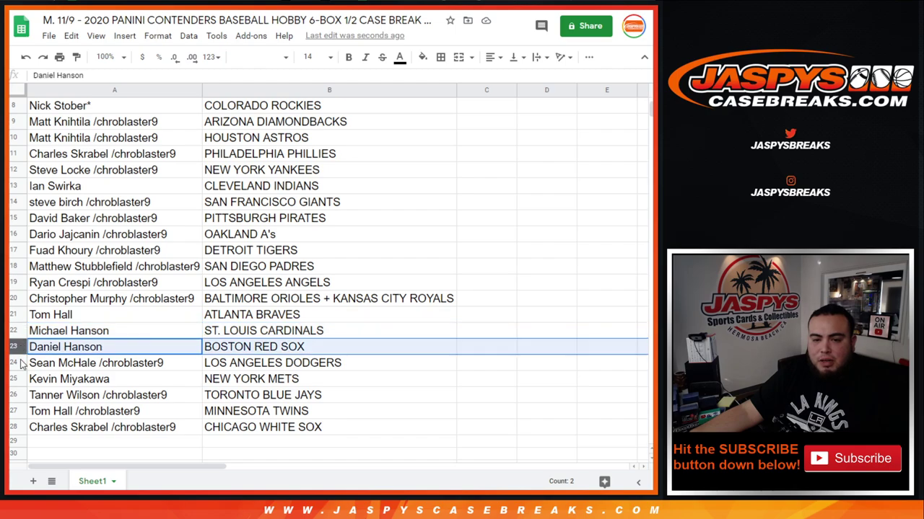
click(21, 364)
click(16, 381)
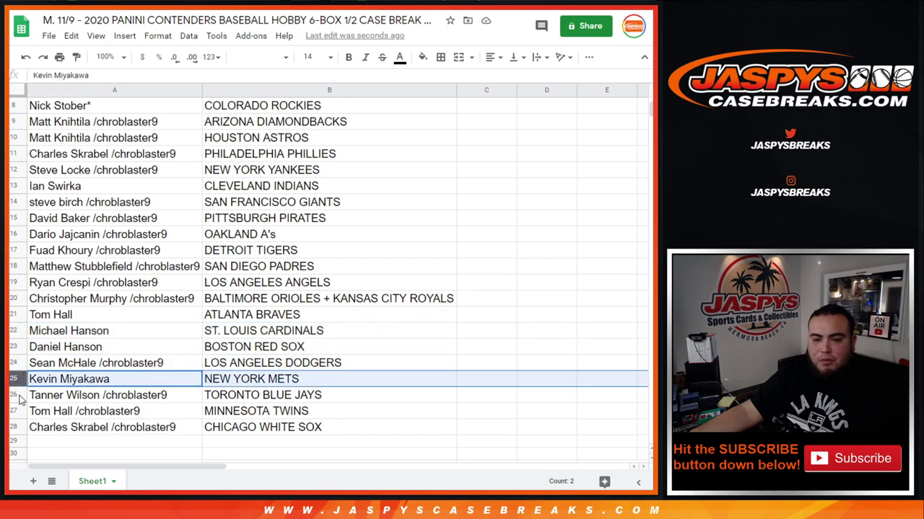
click(19, 396)
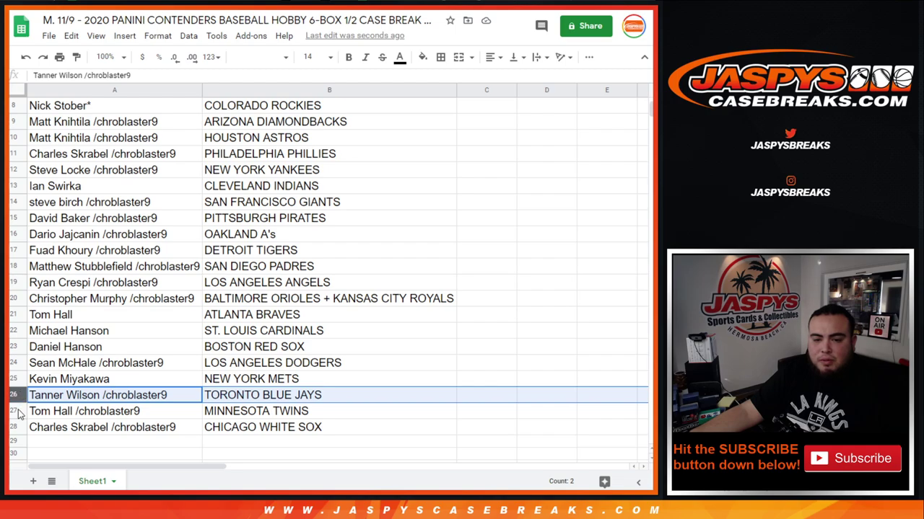
click(18, 412)
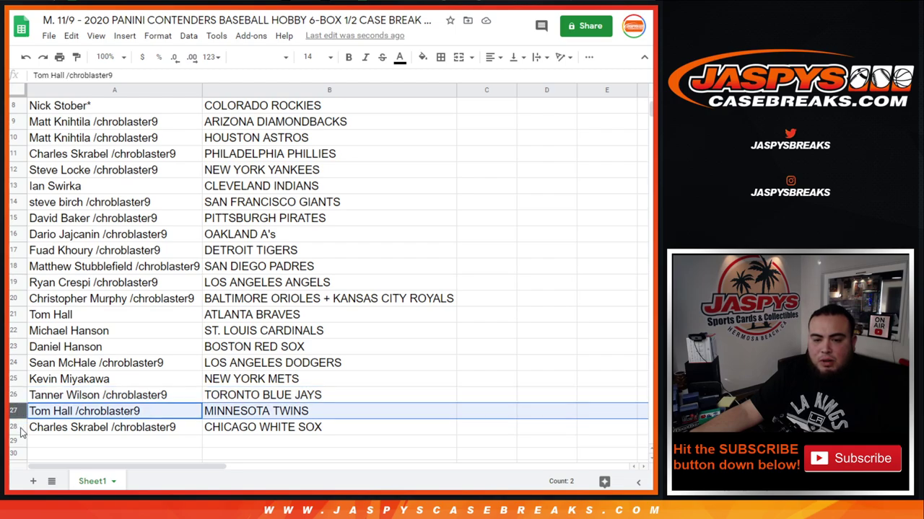
click(20, 430)
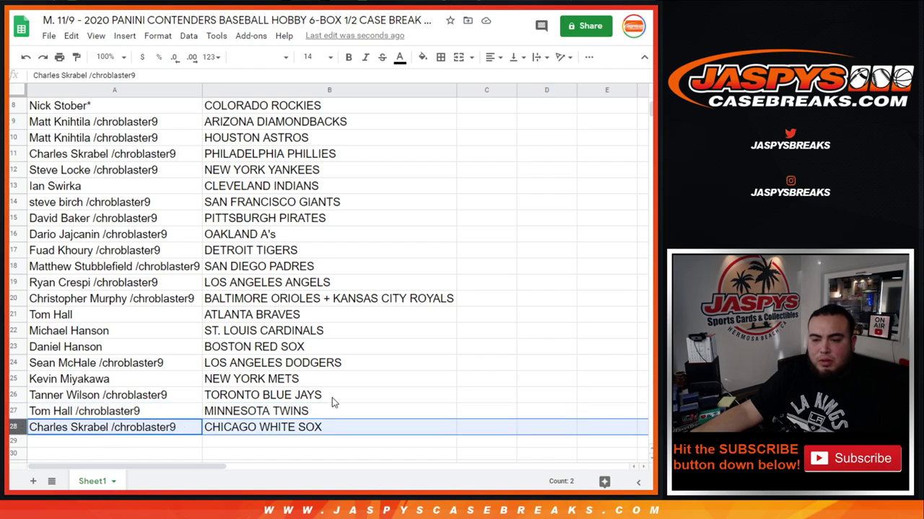
Sort the sheet alphabetically from A to Z by the team names in column B
scroll(357, 397, up, 2)
scroll(359, 397, up, 1)
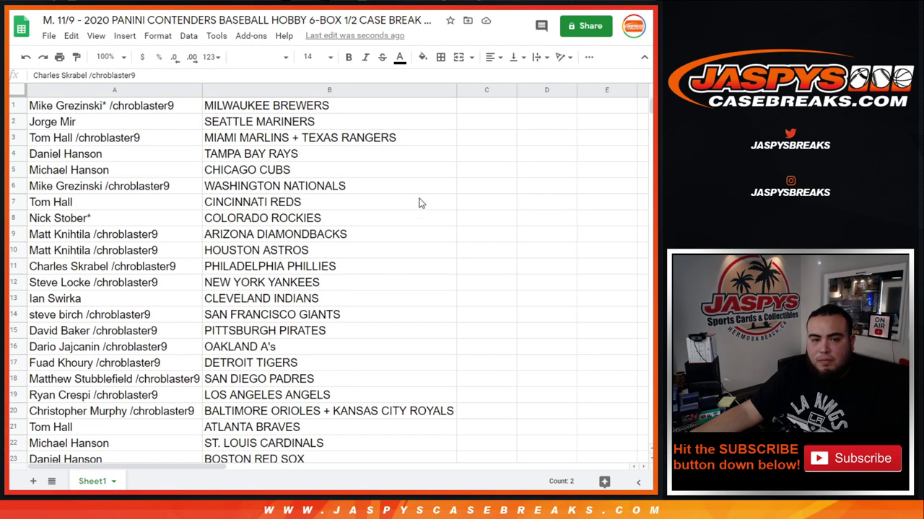
click(450, 94)
click(498, 315)
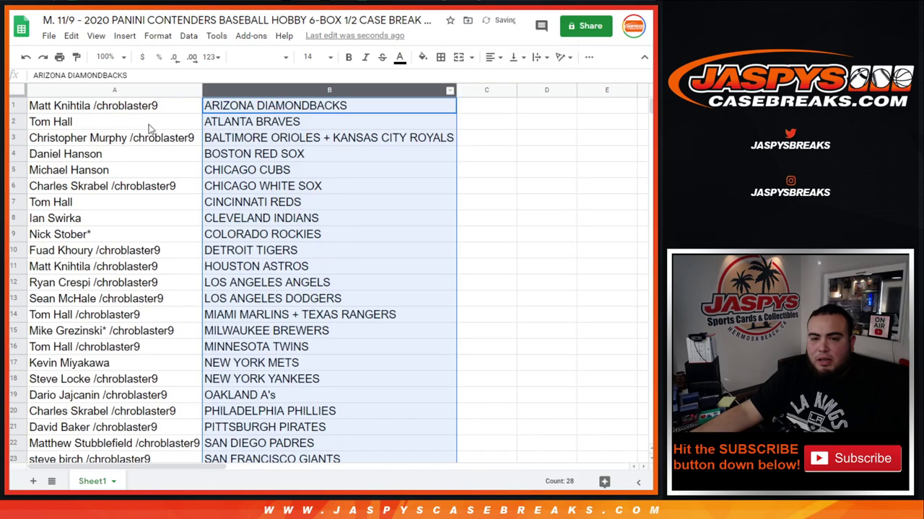
Add borders around every cell in A1:B28 and center the contents horizontally
click(137, 108)
scroll(317, 216, down, 4)
drag(318, 266, 331, 311)
scroll(238, 216, up, 4)
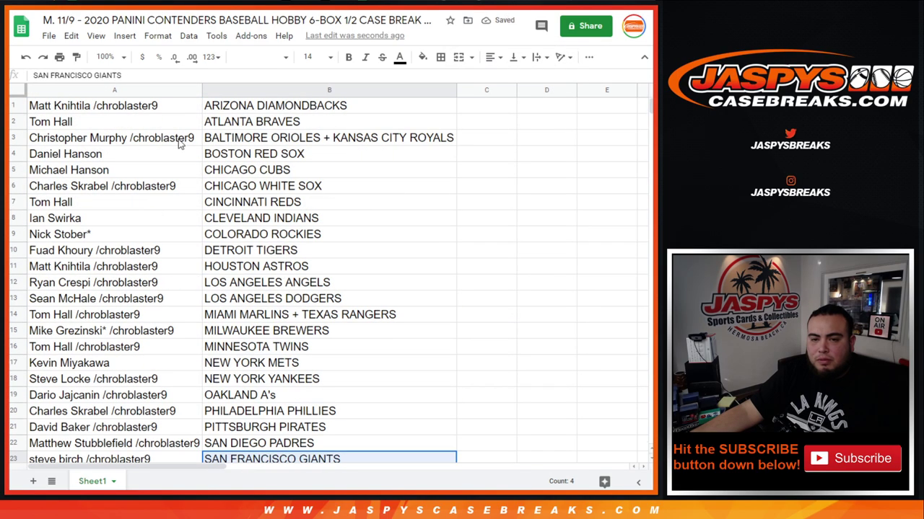
drag(148, 108, 321, 301)
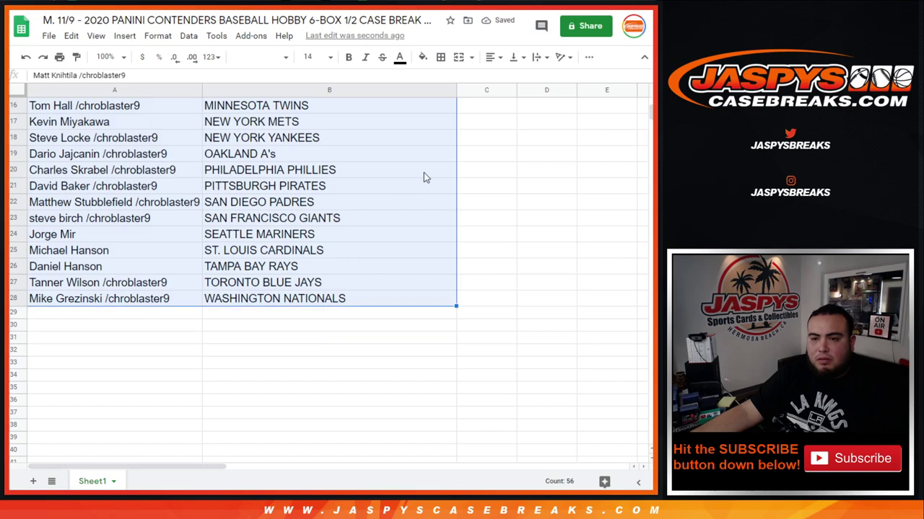
click(440, 57)
click(445, 81)
click(490, 57)
click(507, 81)
scroll(289, 181, up, 5)
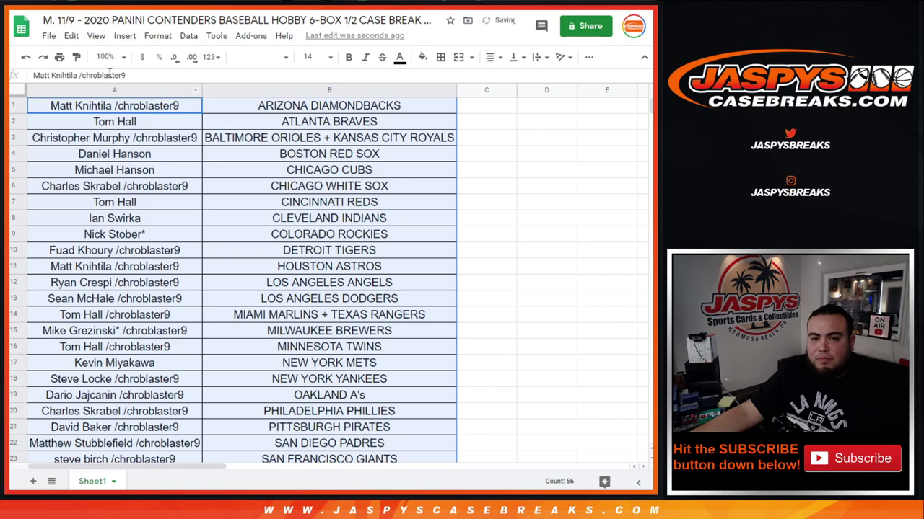
Set the print layout to portrait orientation with the workbook title in the header, and return to the sheet without printing
click(59, 56)
click(586, 167)
click(534, 319)
click(524, 365)
scroll(477, 195, down, 2)
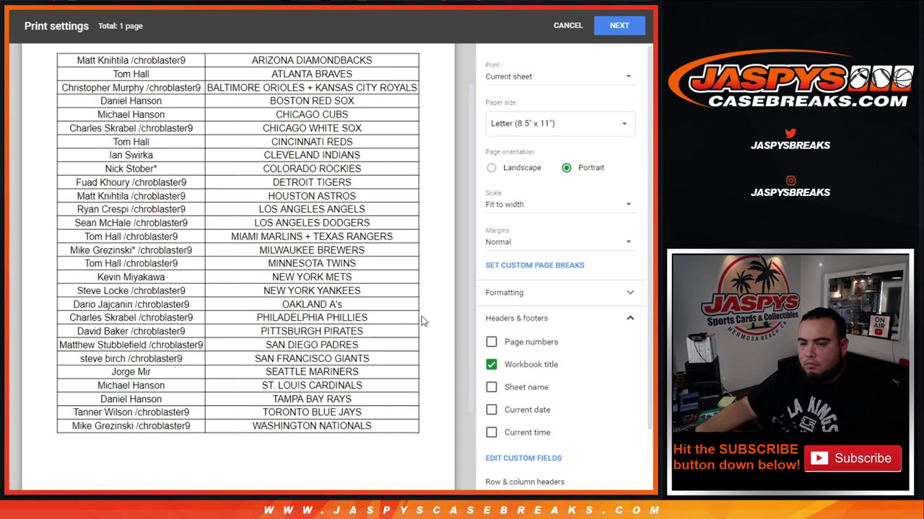
click(568, 26)
Copy the Toronto Blue Jays participant from A27 into A2 beside the Atlanta Braves and append "+" to the name
scroll(352, 358, down, 3)
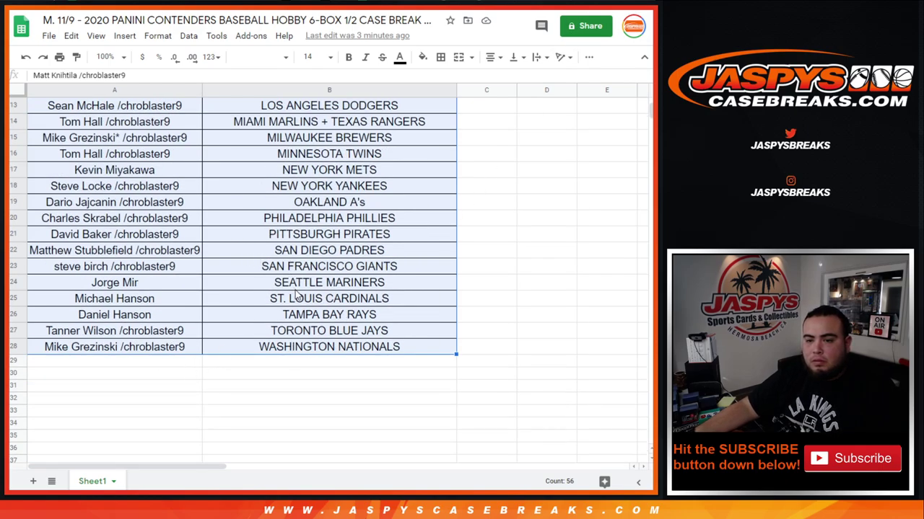
scroll(404, 297, up, 5)
scroll(406, 299, down, 4)
click(153, 337)
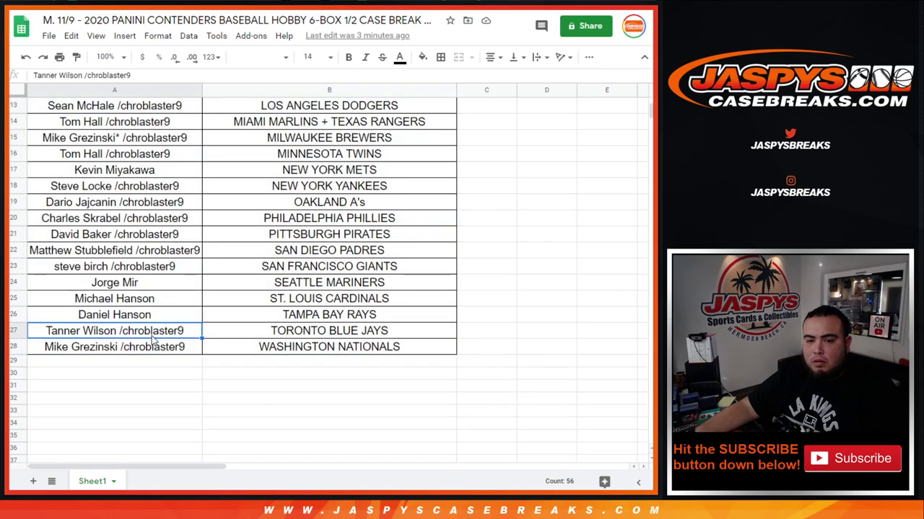
key(ctrl+c)
key(Up)
key(Up)
key(Up)
key(Up)
key(Up)
key(Up)
key(Up)
key(Up)
key(Up)
key(Up)
key(Up)
key(Up)
key(Up)
key(Up)
key(Up)
key(Up)
key(Up)
key(Up)
key(Up)
key(Up)
key(Up)
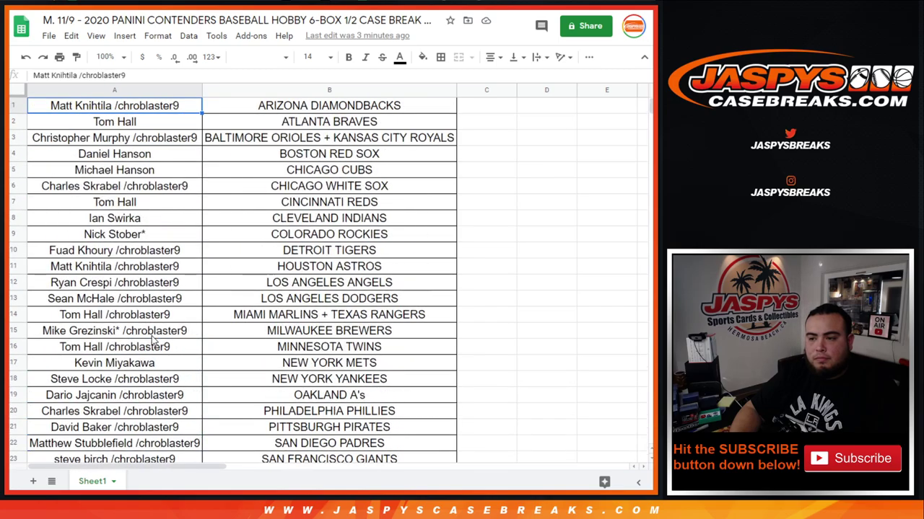
key(Down)
key(Down)
key(Up)
key(Right)
key(Right)
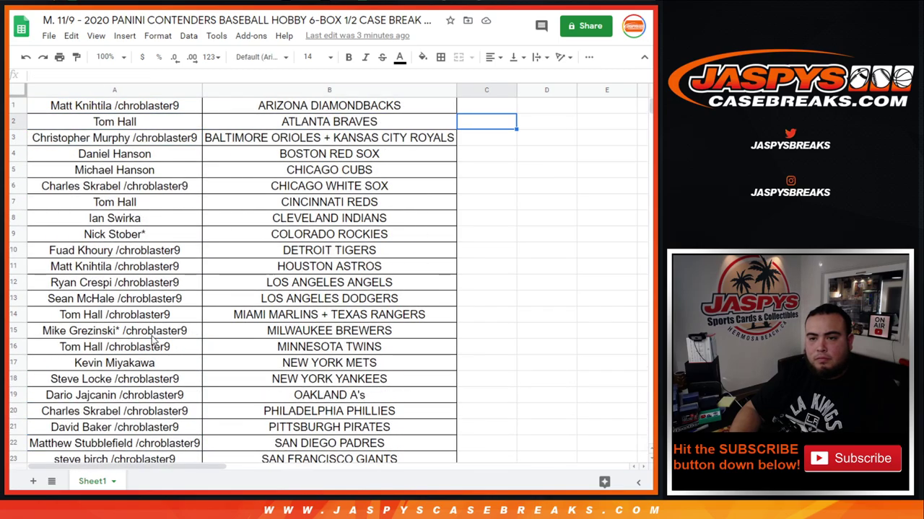
key(Left)
key(Left)
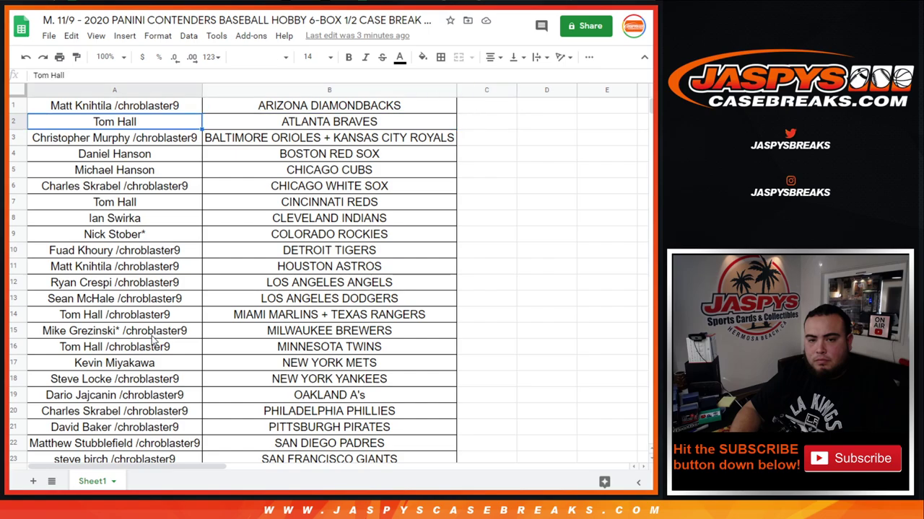
key(ctrl+v)
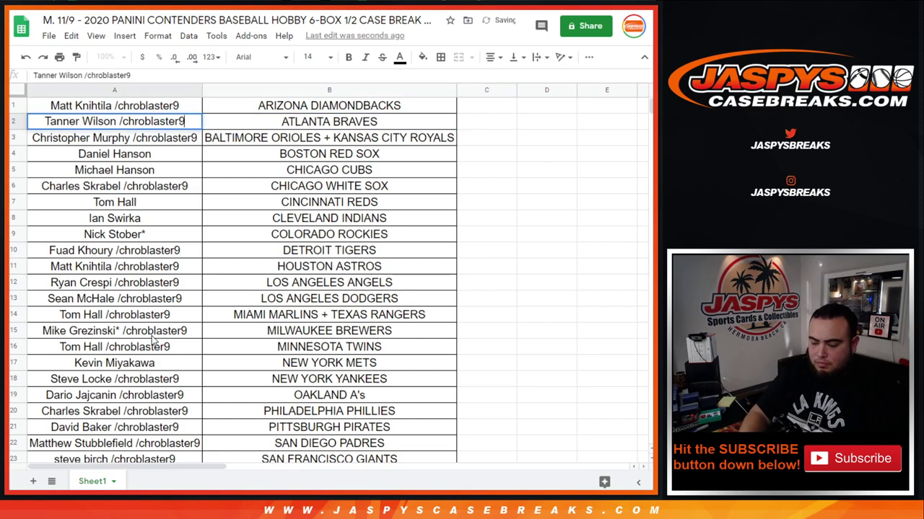
text(+)
key(Return)
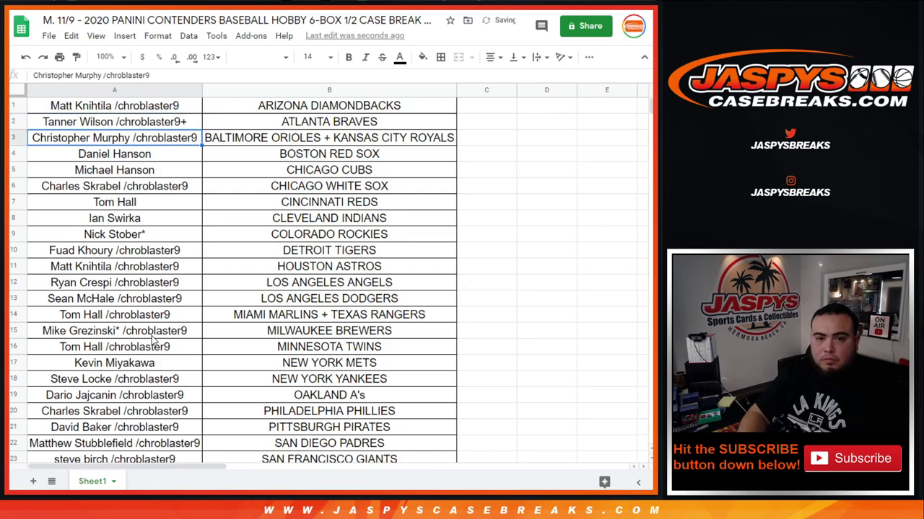
Copy the Cincinnati Reds participant from A7 into A27 beside the Toronto Blue Jays and append "+" to the name
key(Down)
key(Down)
key(Down)
key(Down)
key(ctrl+c)
key(Down)
key(Down)
key(Down)
key(Down)
key(Down)
key(Down)
key(Down)
key(Down)
key(Down)
key(Down)
key(Down)
key(Down)
key(Down)
key(Down)
key(Down)
key(Down)
key(Down)
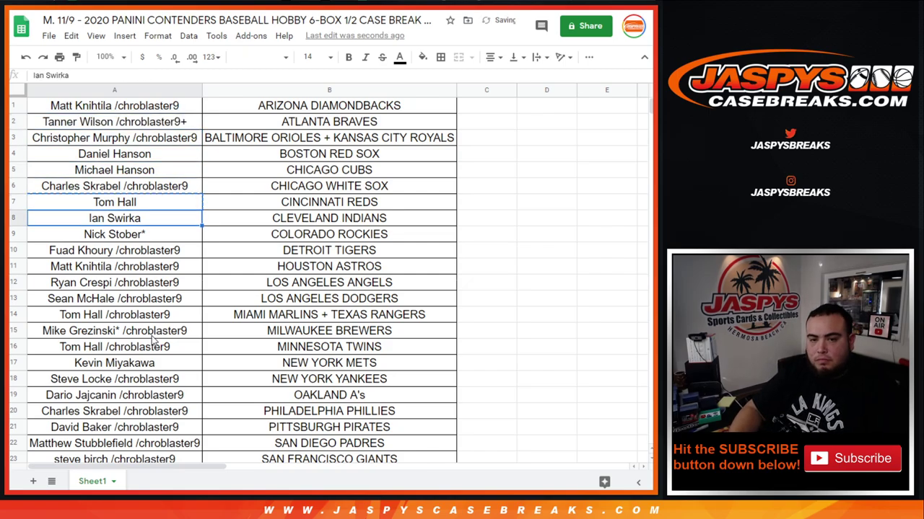
key(Down)
key(Down)
key(Down)
key(Down)
key(Down)
key(Down)
key(Down)
key(Down)
key(Down)
key(Down)
key(Down)
key(Down)
key(Down)
key(Up)
key(Up)
key(Up)
key(Up)
key(Up)
key(Up)
key(Up)
key(Up)
key(Up)
key(Up)
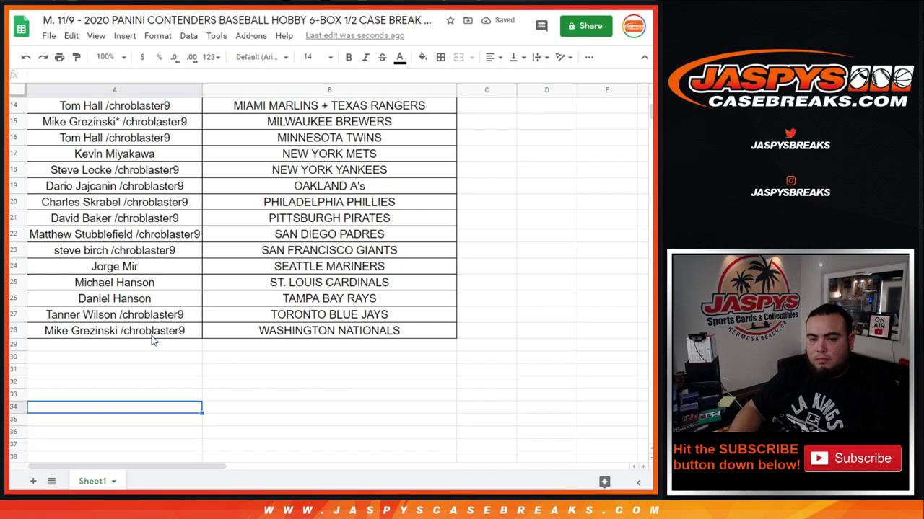
key(ctrl+v)
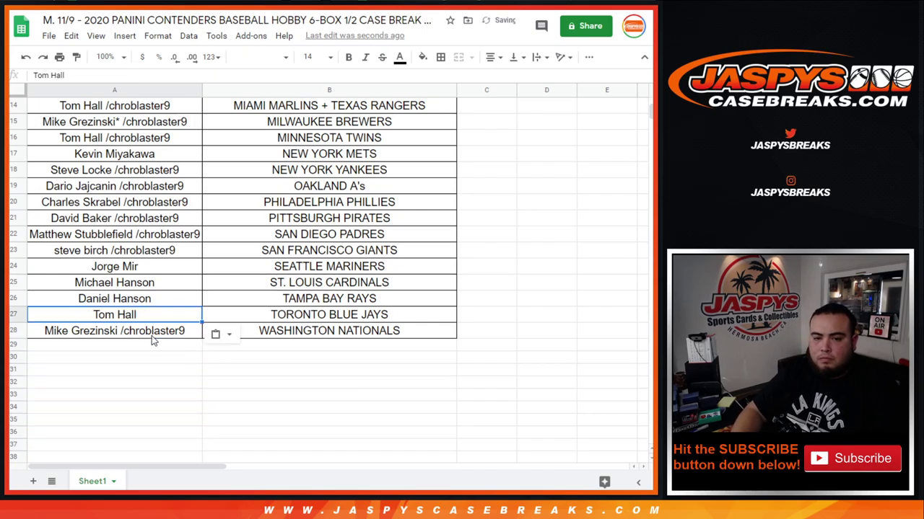
key(Return)
text(+)
key(Return)
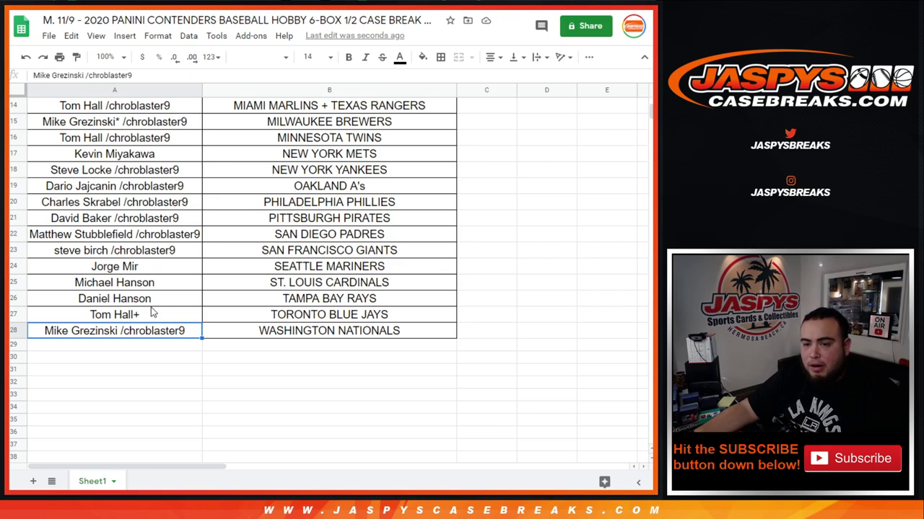
Append "+" to the Pittsburgh Pirates participant in A21 and copy that entry into the empty cell C28
click(165, 222)
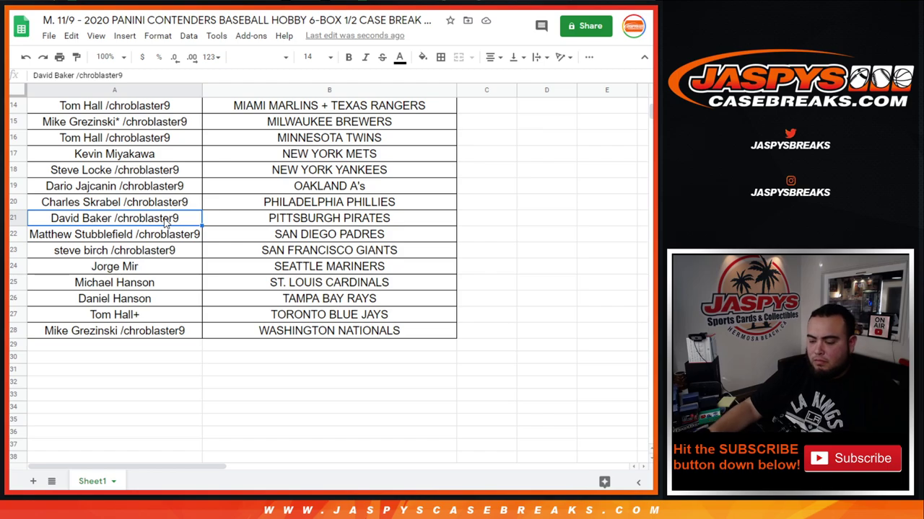
double_click(166, 220)
text(+)
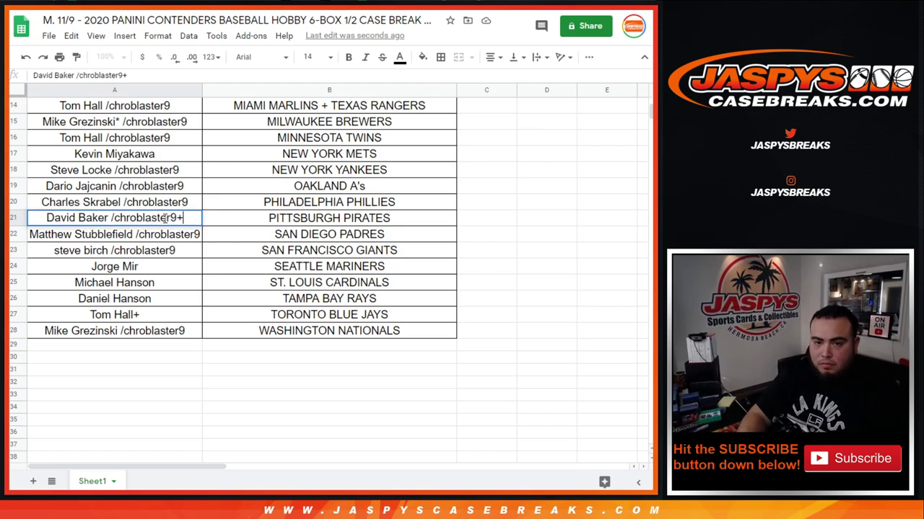
key(ctrl+Return)
key(ctrl+c)
key(Right)
key(Right)
key(Down)
key(Down)
key(Down)
key(Down)
key(Down)
key(Down)
key(Down)
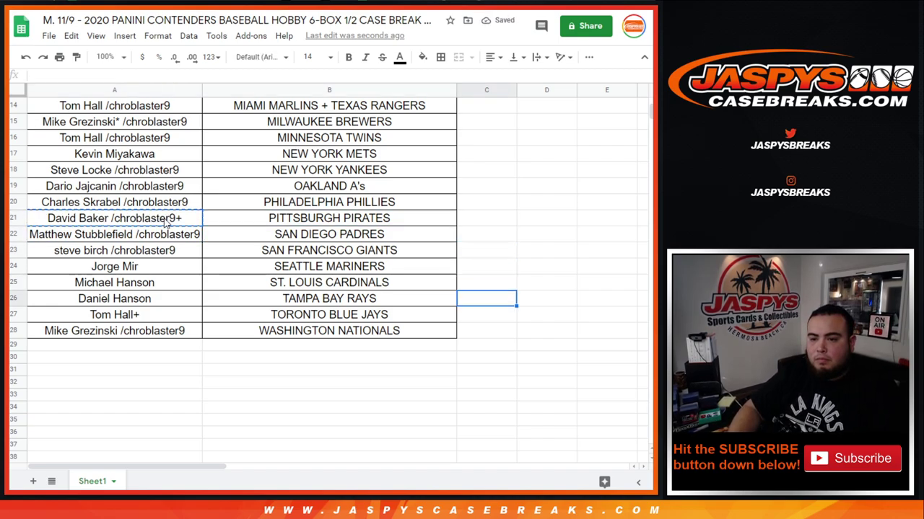
key(ctrl+v)
Append "+" to the Washington Nationals participant in A28 and move that entry to A21 beside the Pittsburgh Pirates
key(Left)
key(Left)
key(Return)
text(+)
key(Return)
key(Up)
key(Delete)
key(Up)
key(Up)
key(Up)
key(Up)
key(Up)
key(Up)
key(Up)
key(ctrl+v)
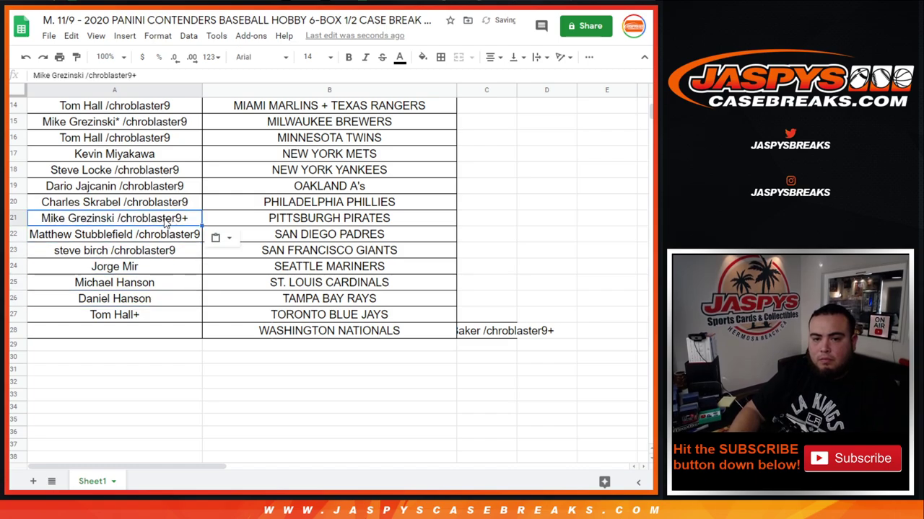
Transfer the participant entry held in C28 to A28 beside the Washington Nationals, and clear C28
key(Down)
key(Down)
key(Down)
key(Down)
key(Down)
key(Down)
key(Down)
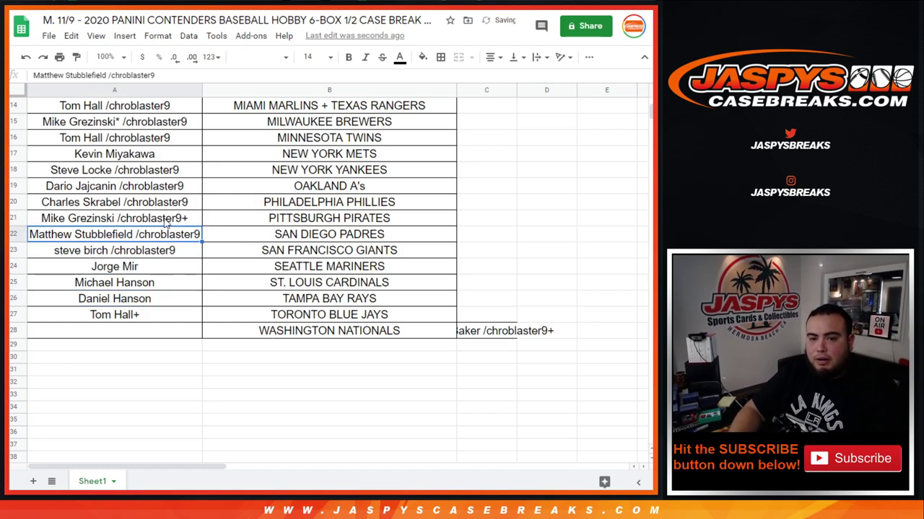
key(Right)
key(Right)
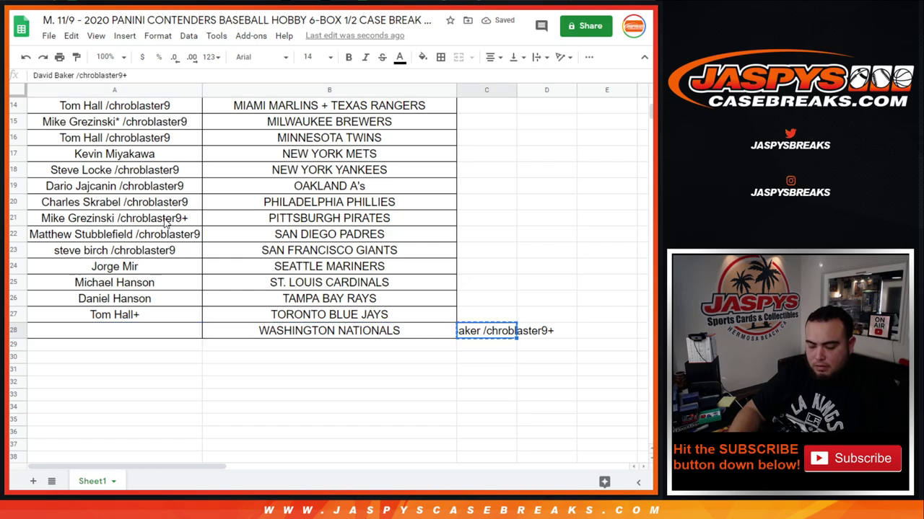
key(Left)
key(Left)
key(ctrl+v)
key(Right)
key(Right)
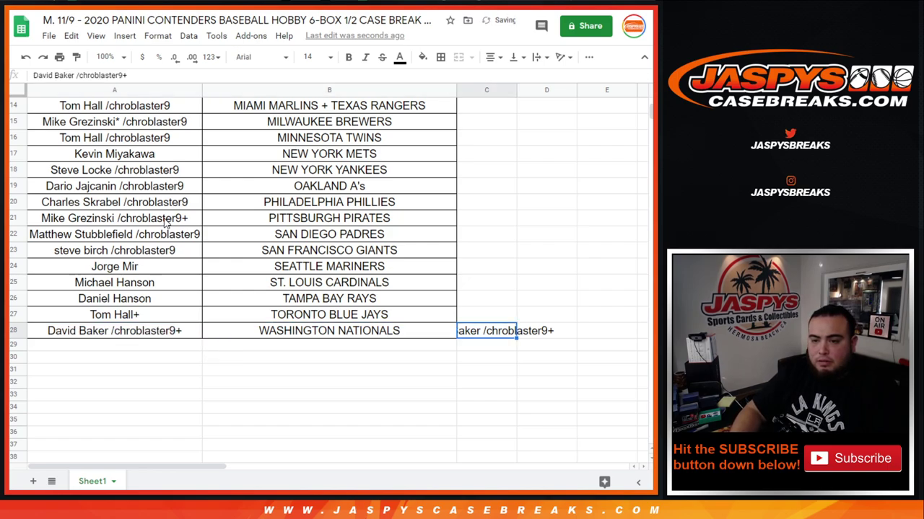
key(Delete)
click(441, 57)
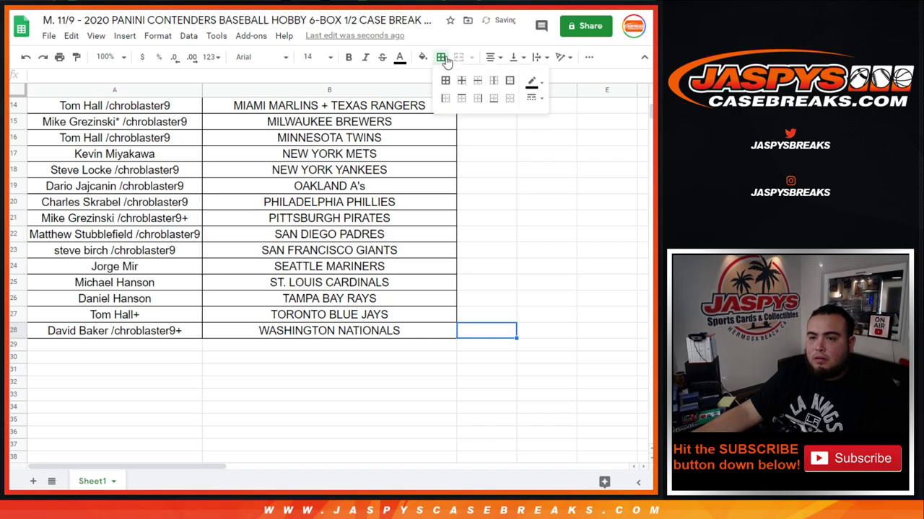
click(424, 331)
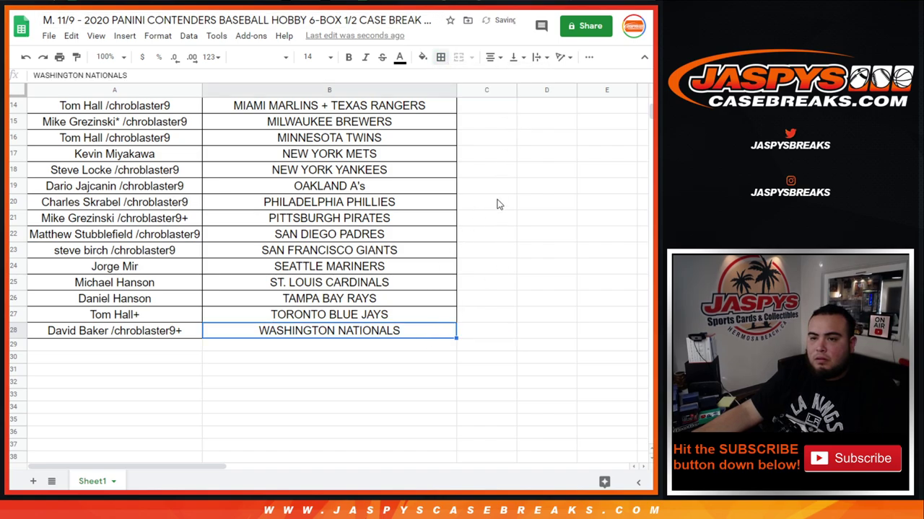
click(441, 57)
scroll(245, 268, up, 5)
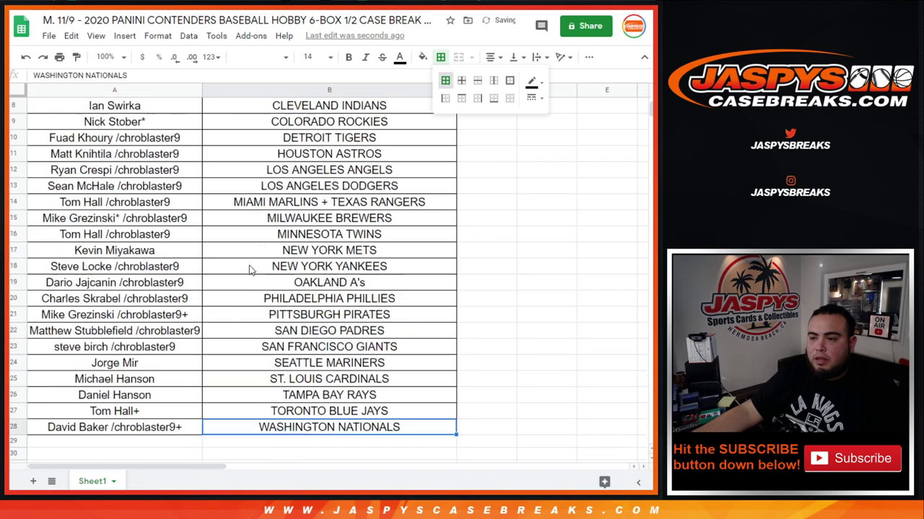
key(Escape)
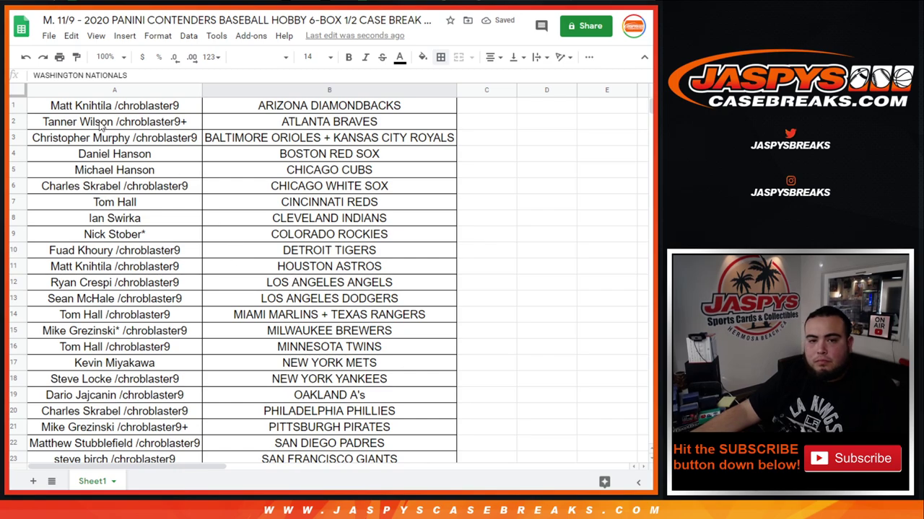
Print one copy of all pages of the current sheet on the Samsung M2020 printer
click(59, 58)
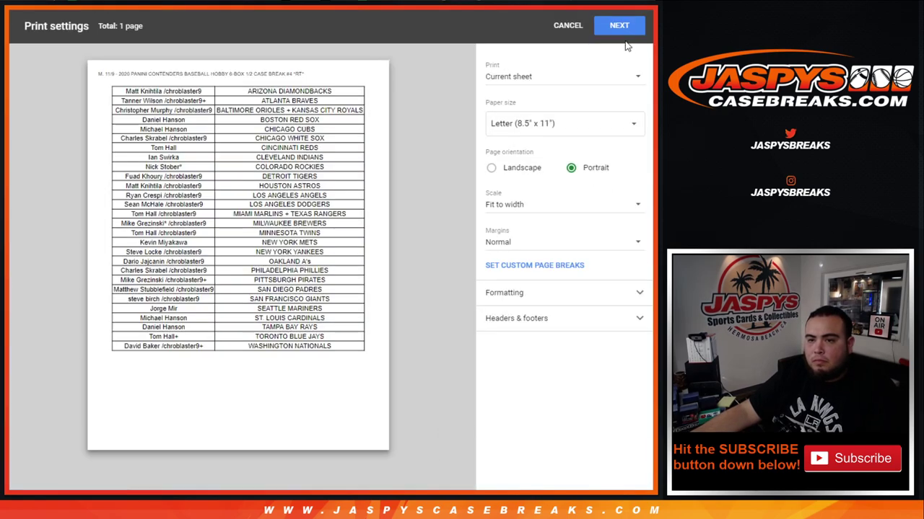
click(619, 27)
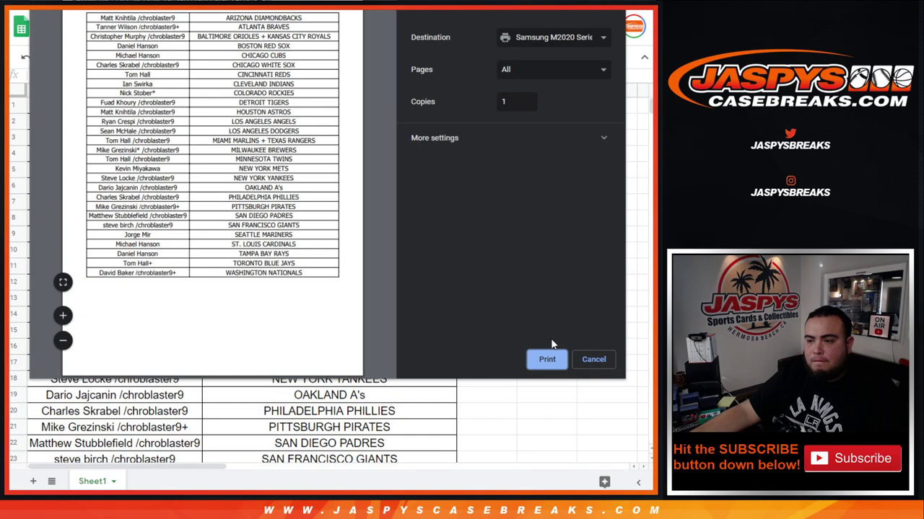
click(547, 359)
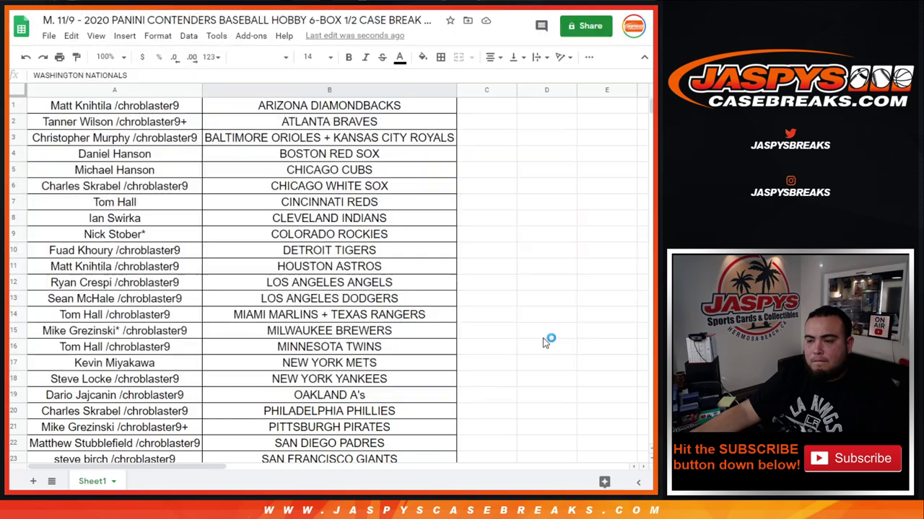